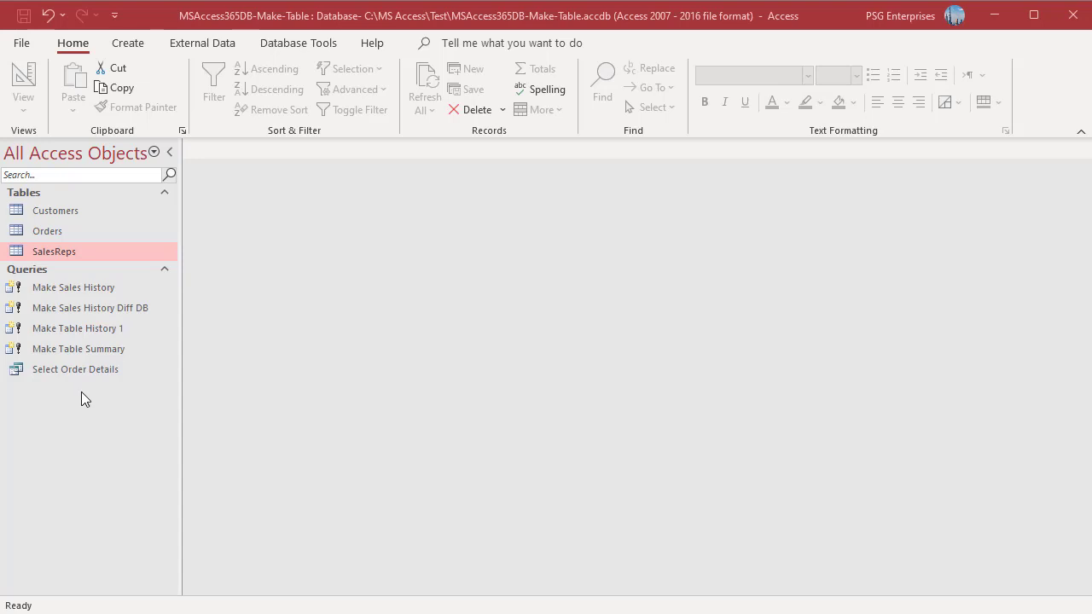
Step: Run the Select Order Details query, review its 90 order rows, then close the results
{"action": "double_click", "coordinate": [71, 368]}
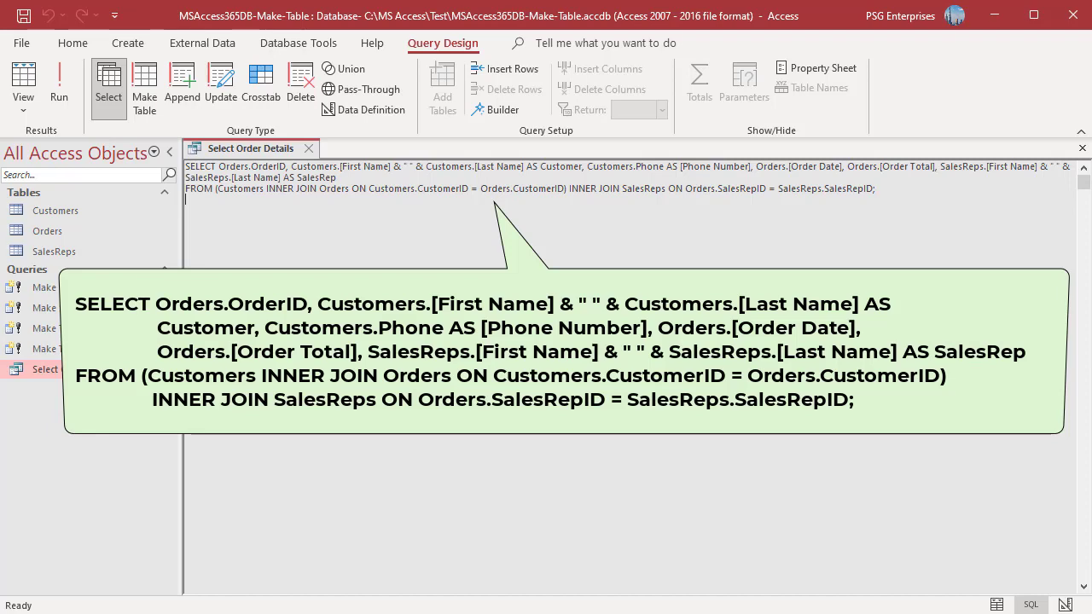
{"action": "left_click", "coordinate": [59, 85]}
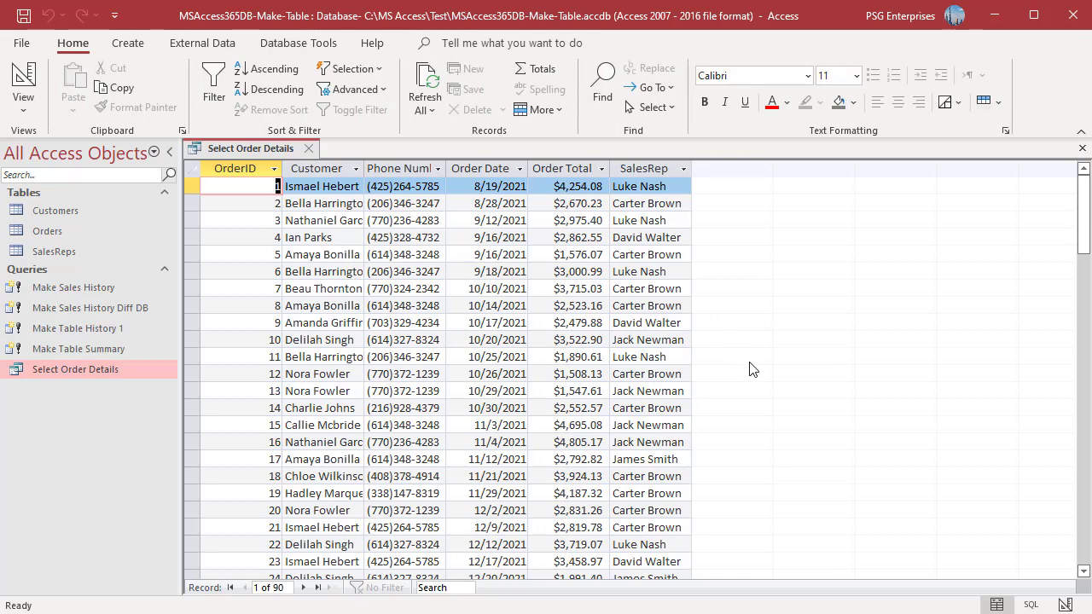
{"action": "left_click", "coordinate": [308, 149]}
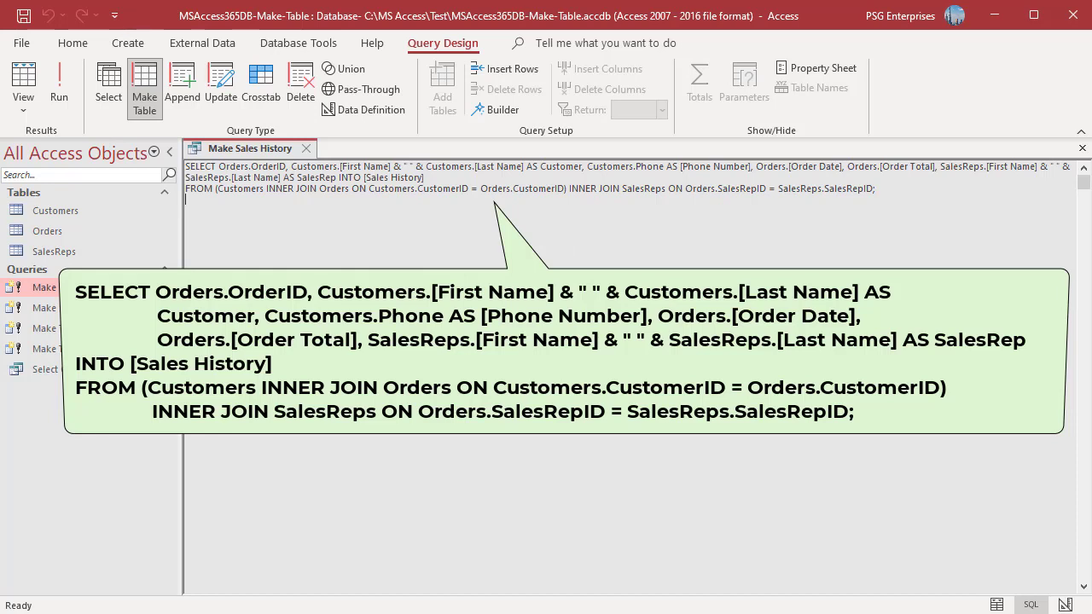
Step: Run Make Sales History, confirm pasting 90 rows into a new Sales History table, and close it
{"action": "left_click", "coordinate": [66, 98]}
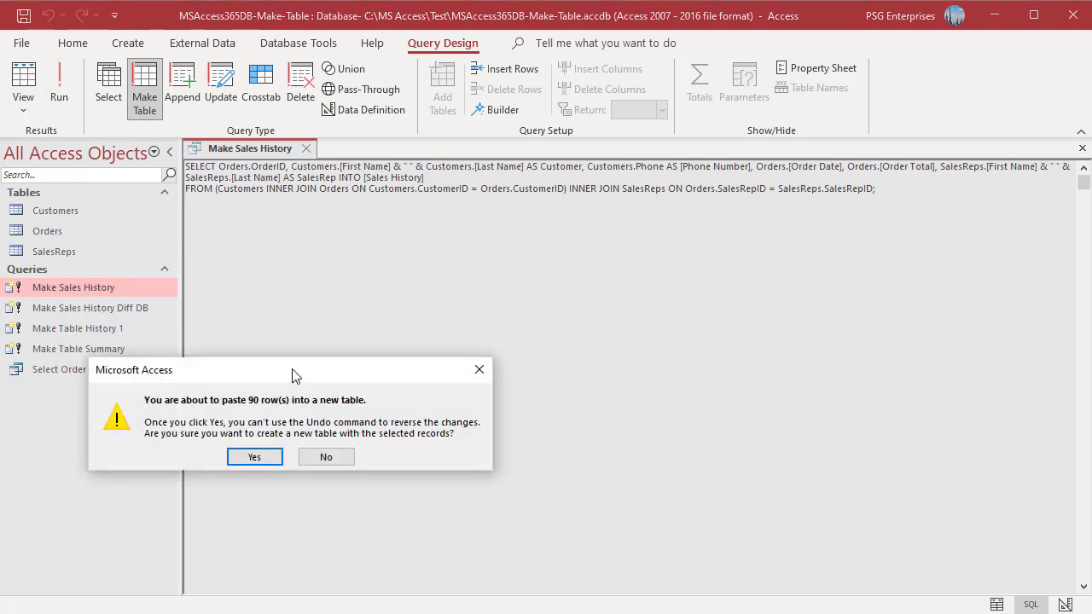
{"action": "left_click", "coordinate": [253, 459]}
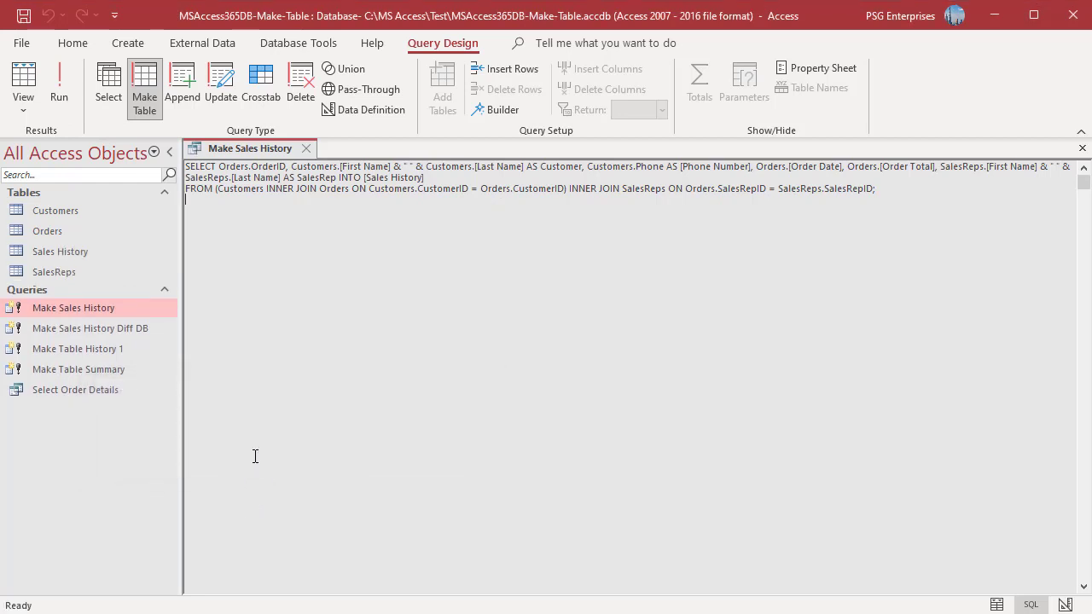
{"action": "key", "text": "ctrl+w"}
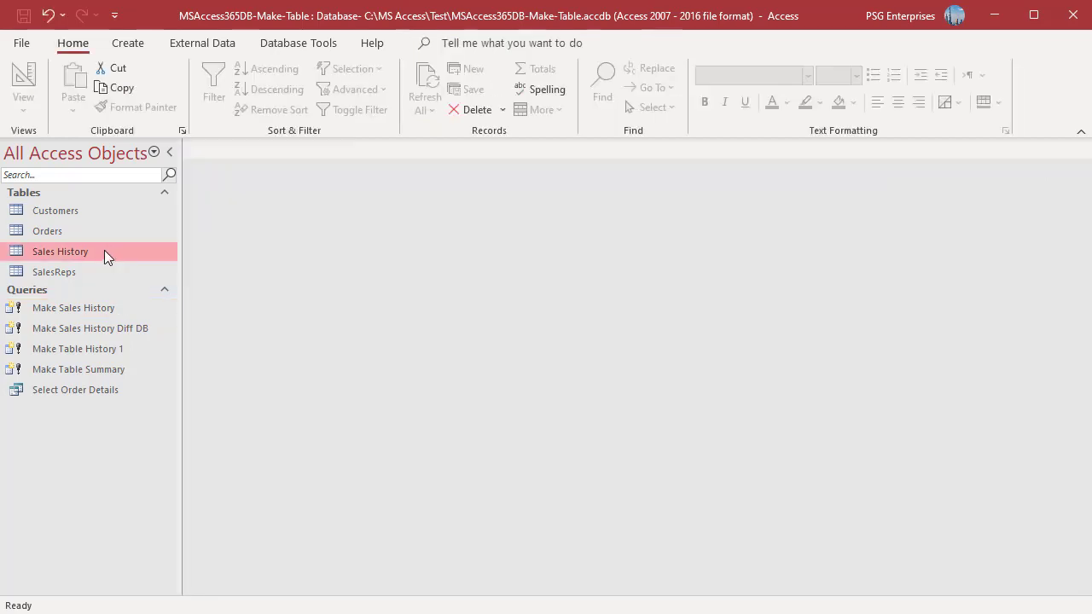
Step: Compare the Sales History table's field design with the Orders table design, then close both
{"action": "right_click", "coordinate": [104, 254]}
{"action": "left_click", "coordinate": [144, 295]}
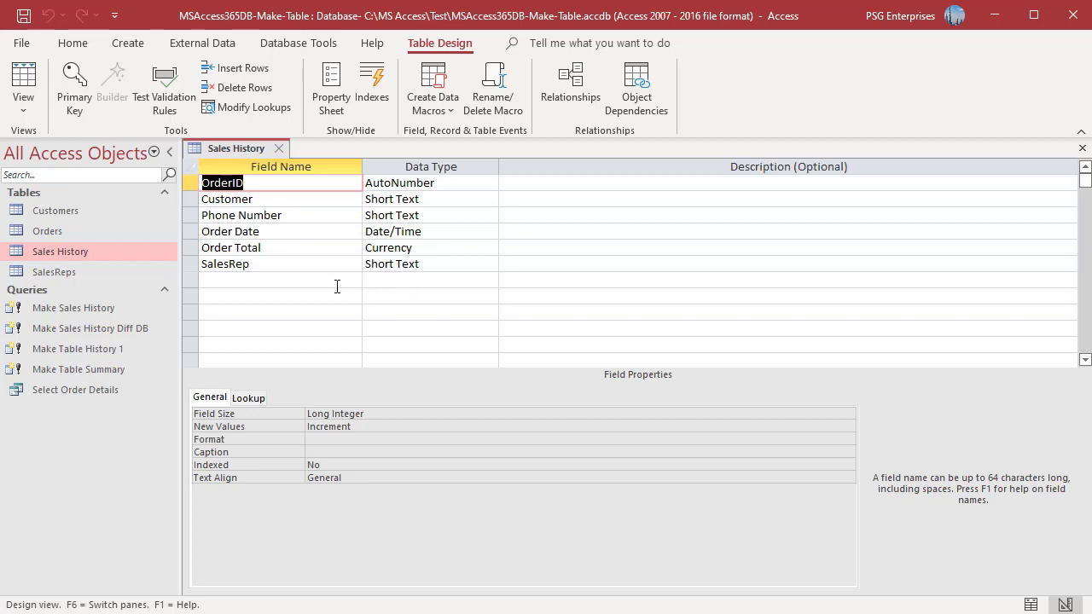
{"action": "double_click", "coordinate": [96, 230]}
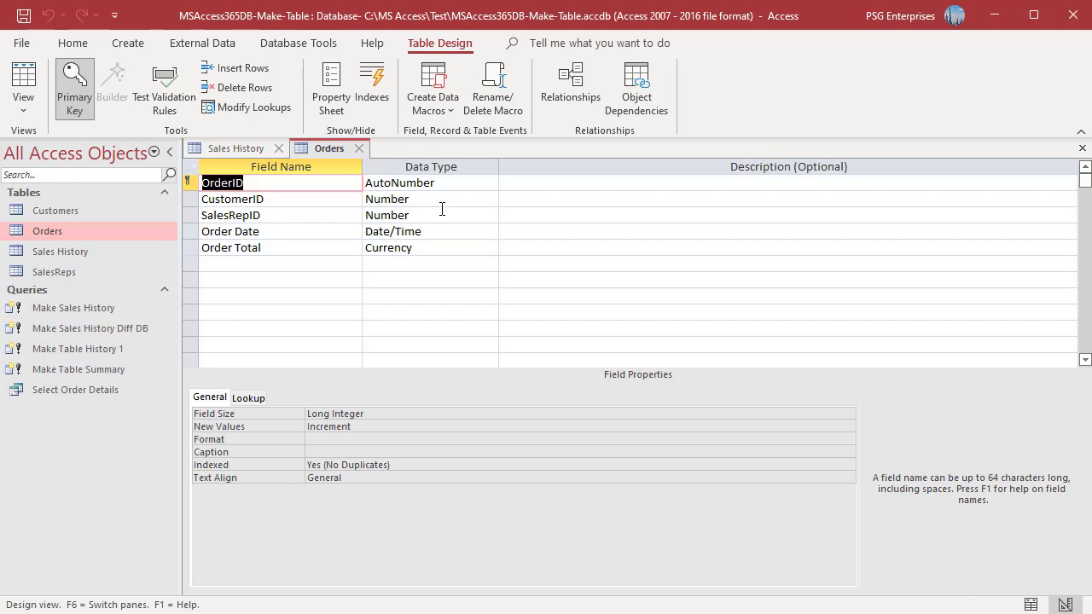
{"action": "left_click", "coordinate": [358, 148]}
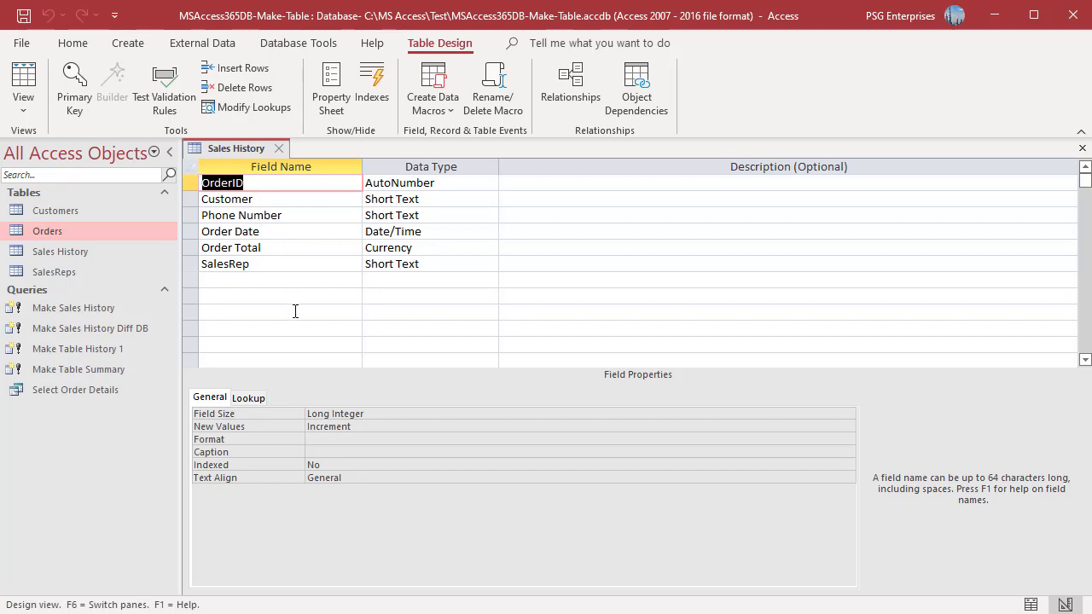
{"action": "left_click", "coordinate": [279, 148]}
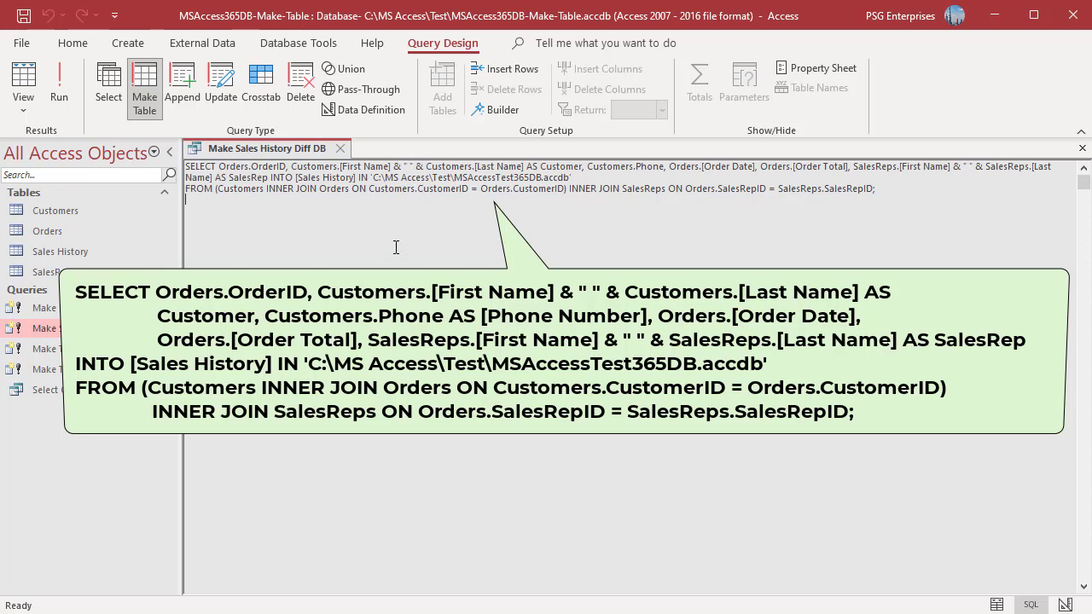
Step: Run Make Sales History Diff DB, confirming 90 rows into MSAccessTest365DB.accdb's Sales History, and open the File menu
{"action": "left_click", "coordinate": [59, 102]}
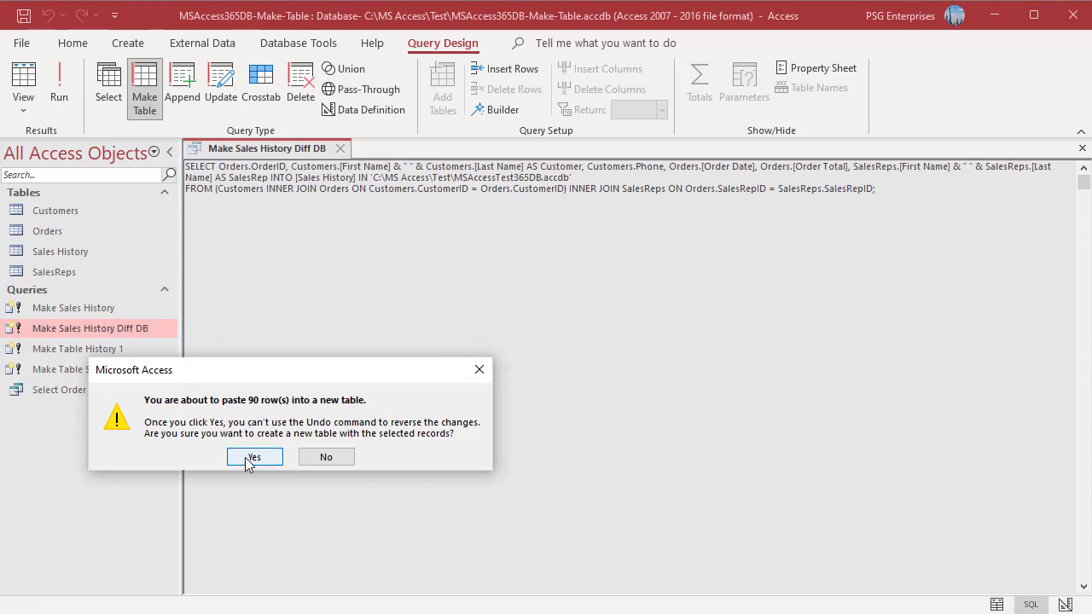
{"action": "left_click", "coordinate": [252, 458]}
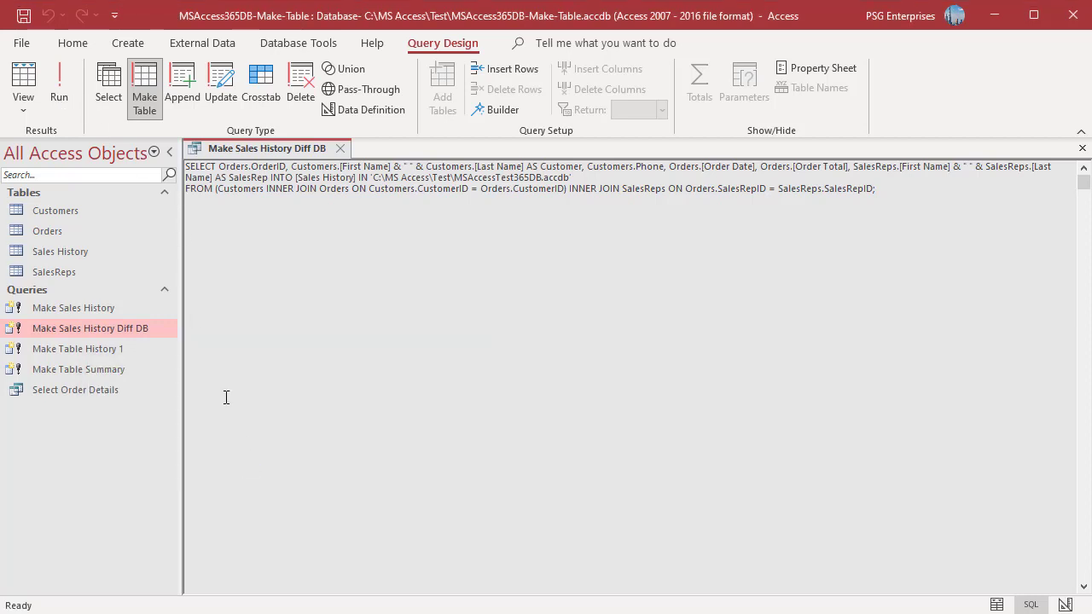
{"action": "left_click", "coordinate": [24, 45]}
Step: Open MSAccessTest365DB from Recent, inspect its Sales History rows, then close it
{"action": "left_click", "coordinate": [43, 156]}
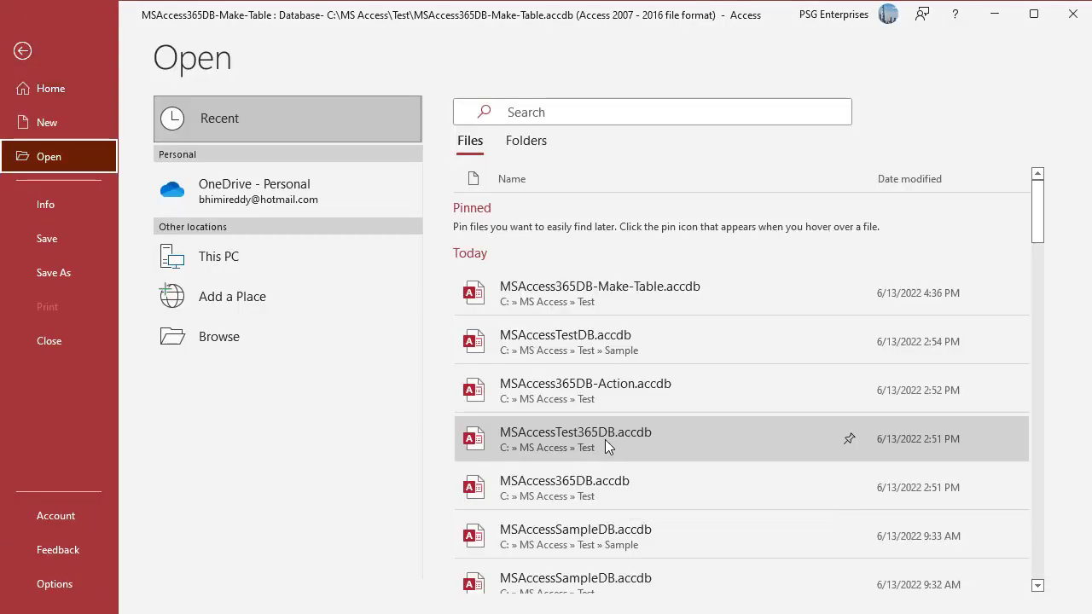
{"action": "left_click", "coordinate": [605, 439]}
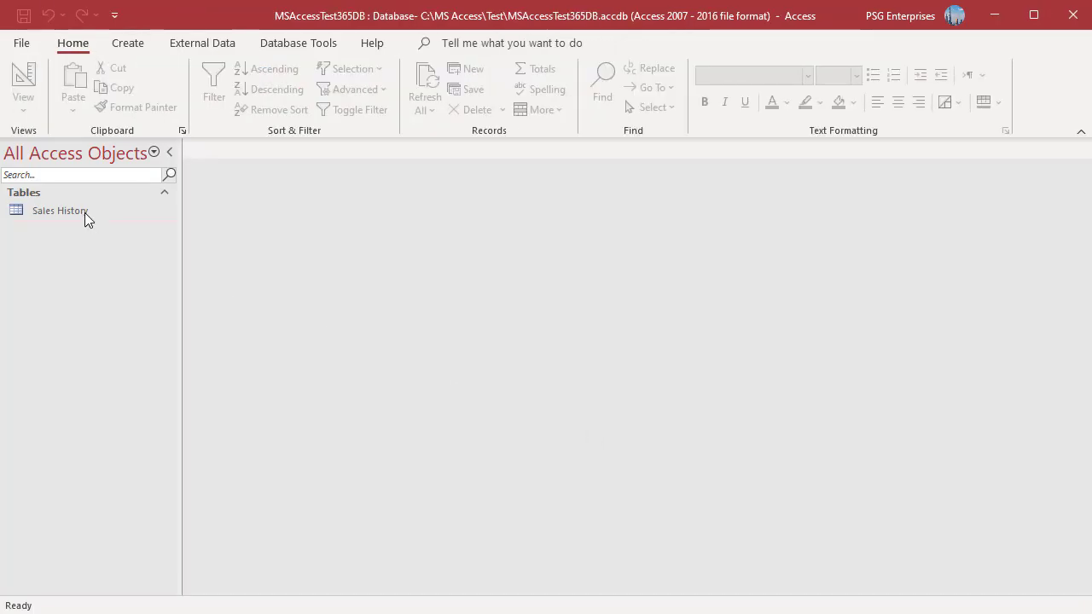
{"action": "double_click", "coordinate": [85, 211]}
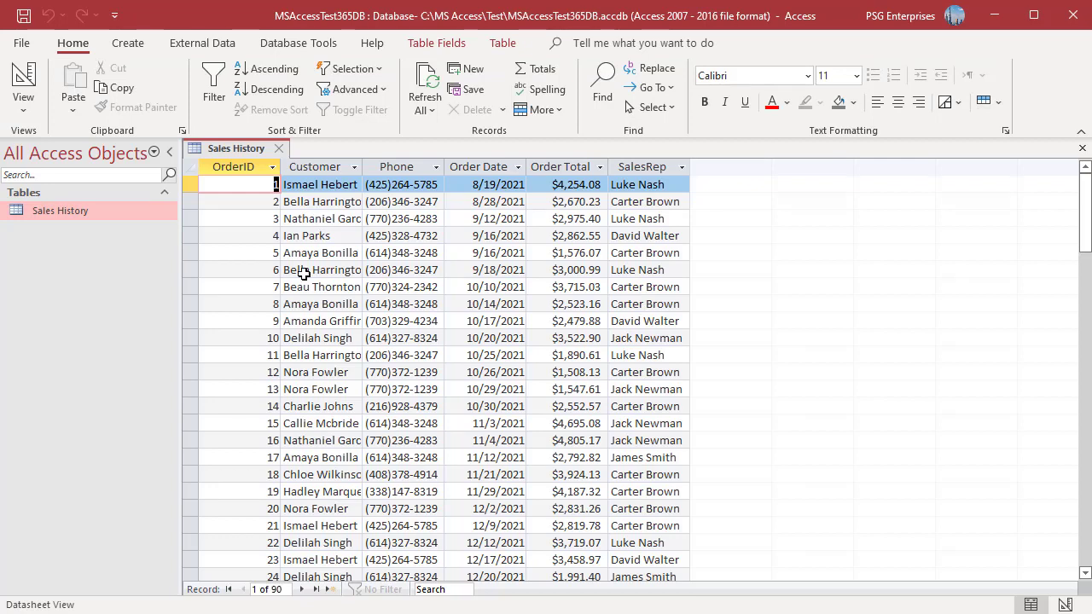
{"action": "left_click", "coordinate": [278, 149]}
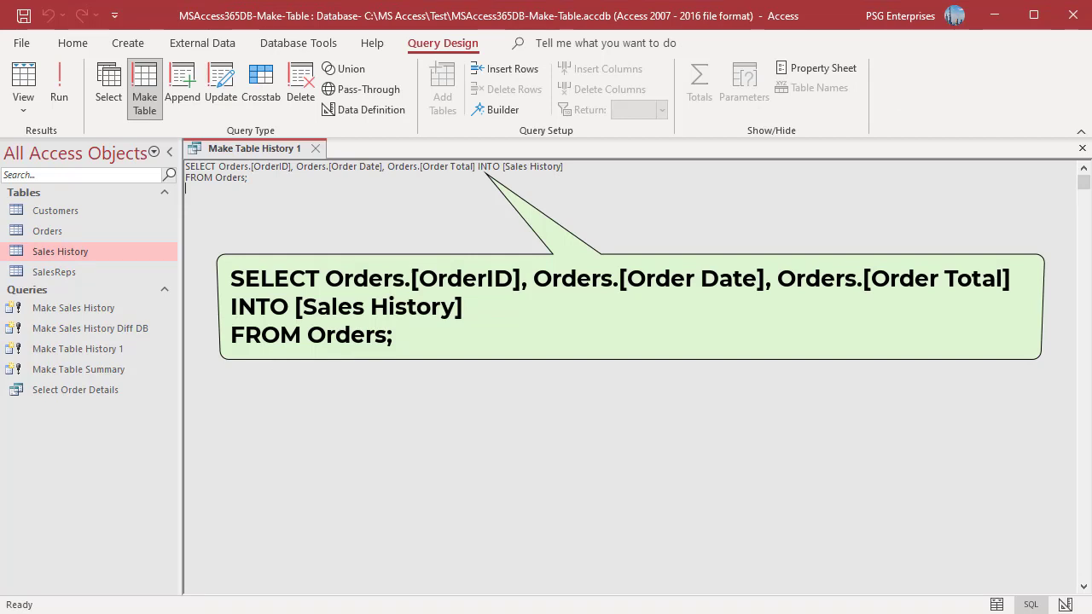
Step: Run Make Table History 1, delete the old Sales History, decline once, rerun with F5 and confirm 90 rows
{"action": "left_click", "coordinate": [56, 103]}
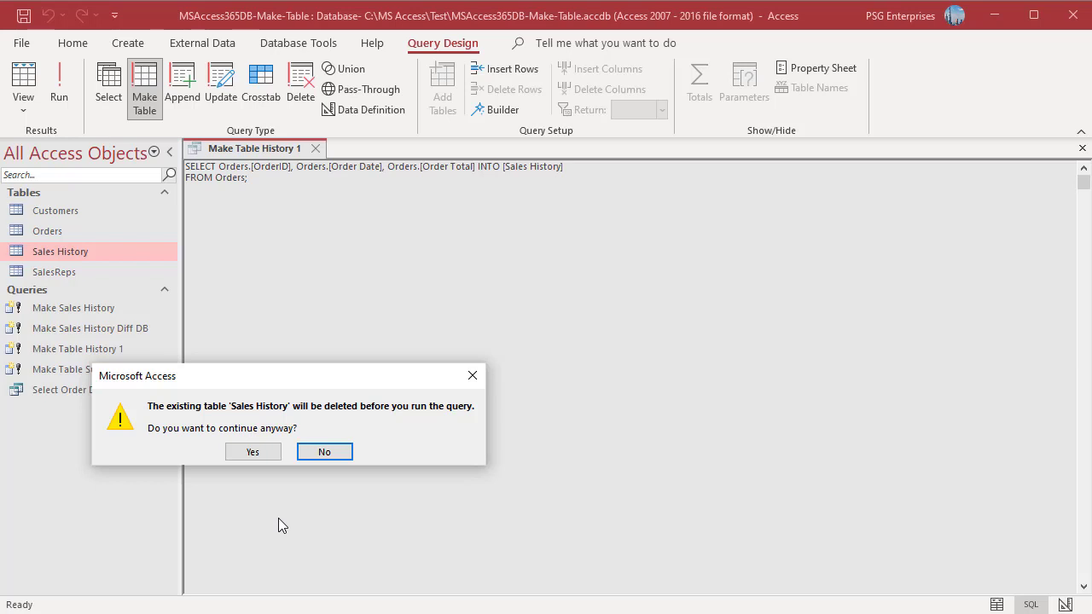
{"action": "left_click", "coordinate": [252, 451]}
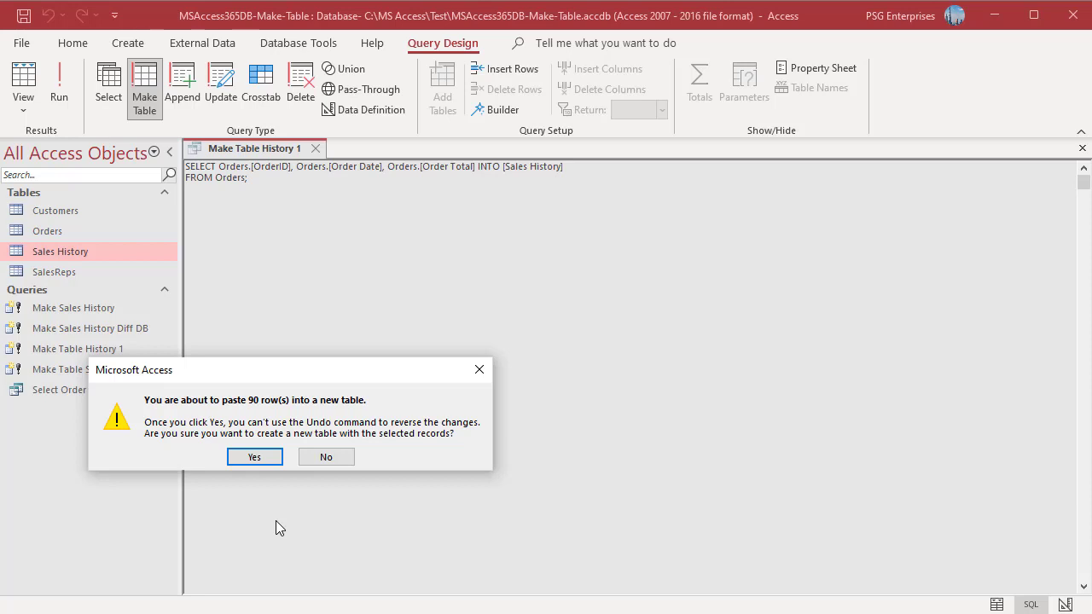
{"action": "left_click", "coordinate": [326, 460]}
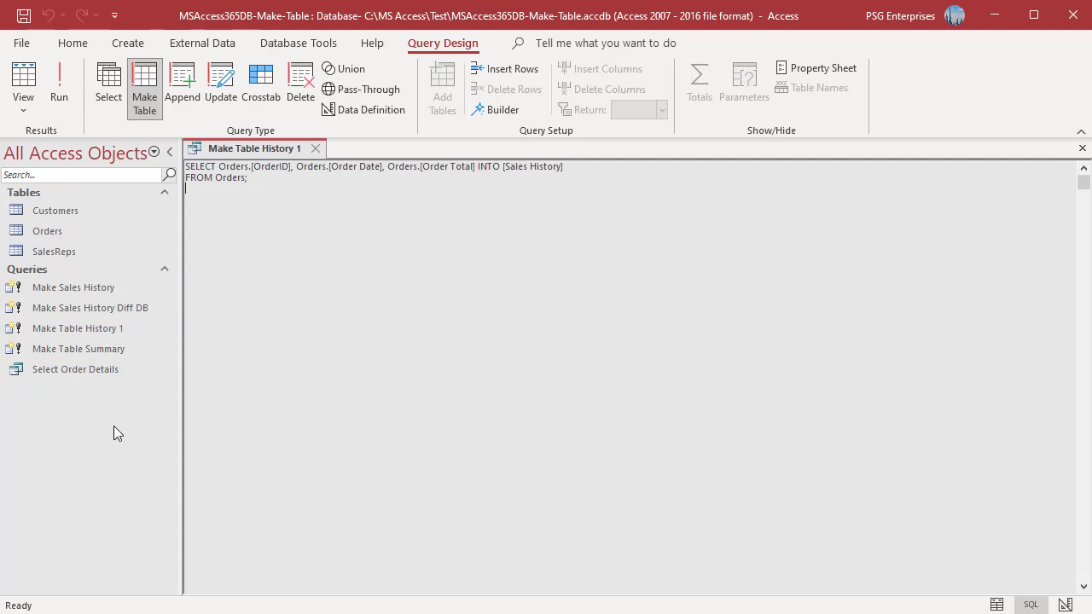
{"action": "key", "text": "F5"}
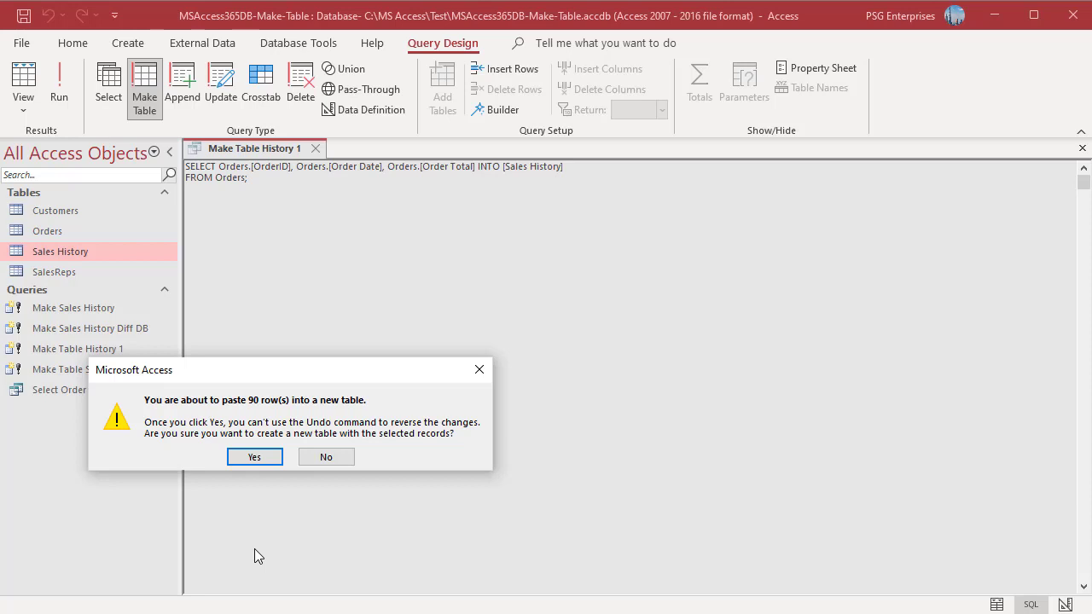
{"action": "left_click", "coordinate": [255, 458]}
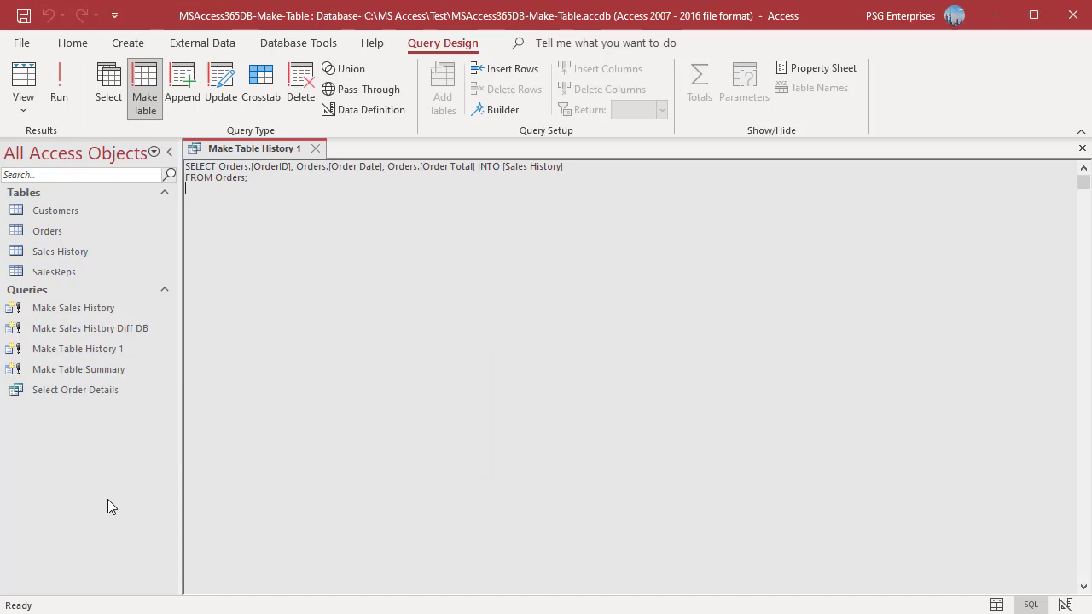
Step: View the rebuilt Sales History table's OrderID, Order Date and Order Total columns, then close the tabs
{"action": "double_click", "coordinate": [79, 250]}
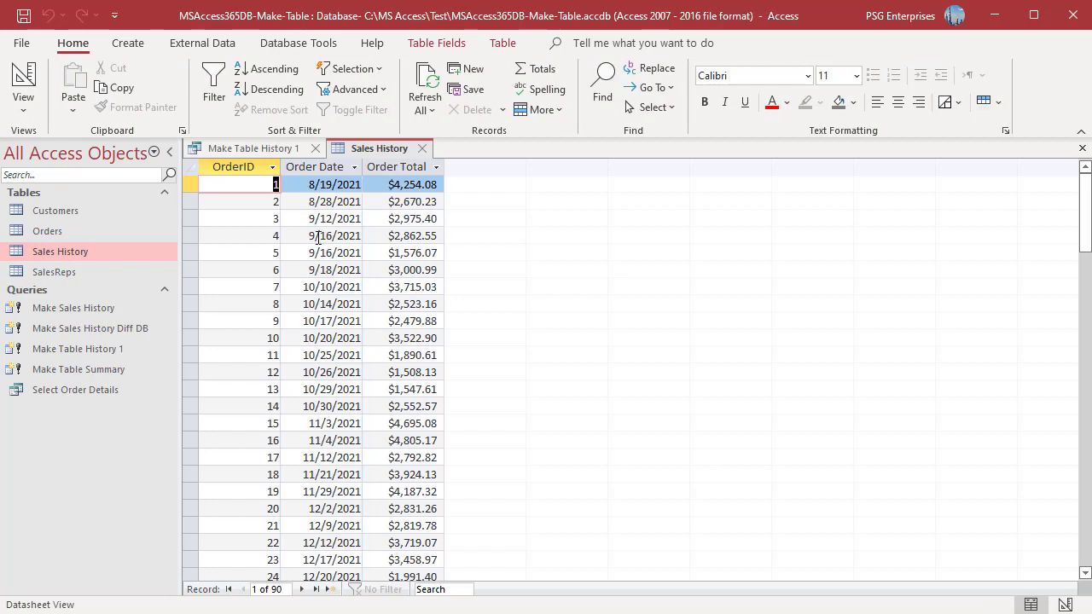
{"action": "key", "text": "ctrl+F4"}
{"action": "key", "text": "ctrl+F4"}
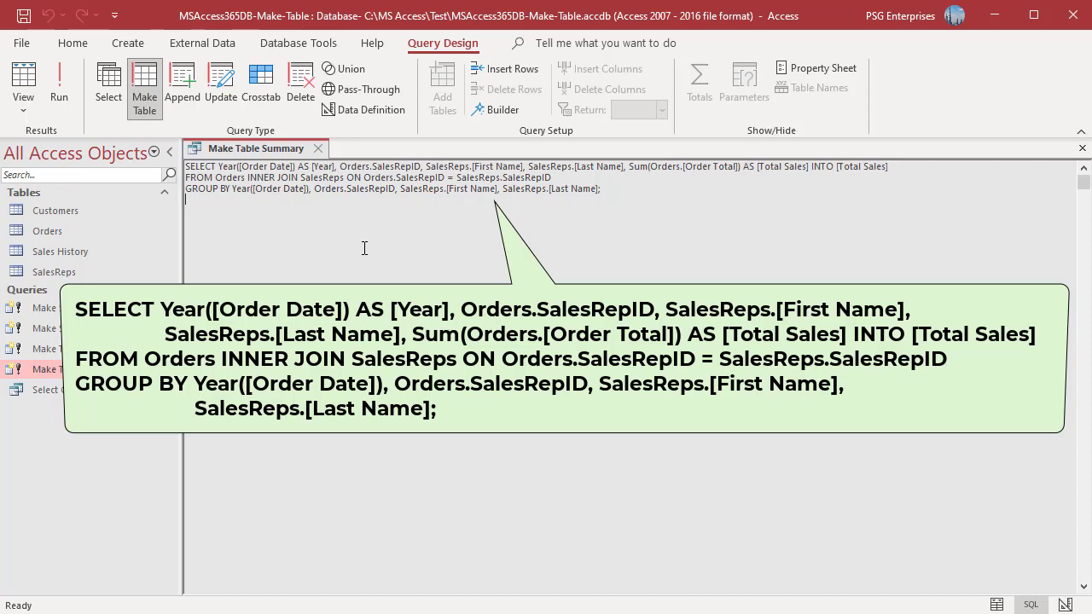
Step: Run Make Table Summary, confirm the 10-row Total Sales table, view its per-rep yearly totals, then close all tabs
{"action": "left_click", "coordinate": [56, 94]}
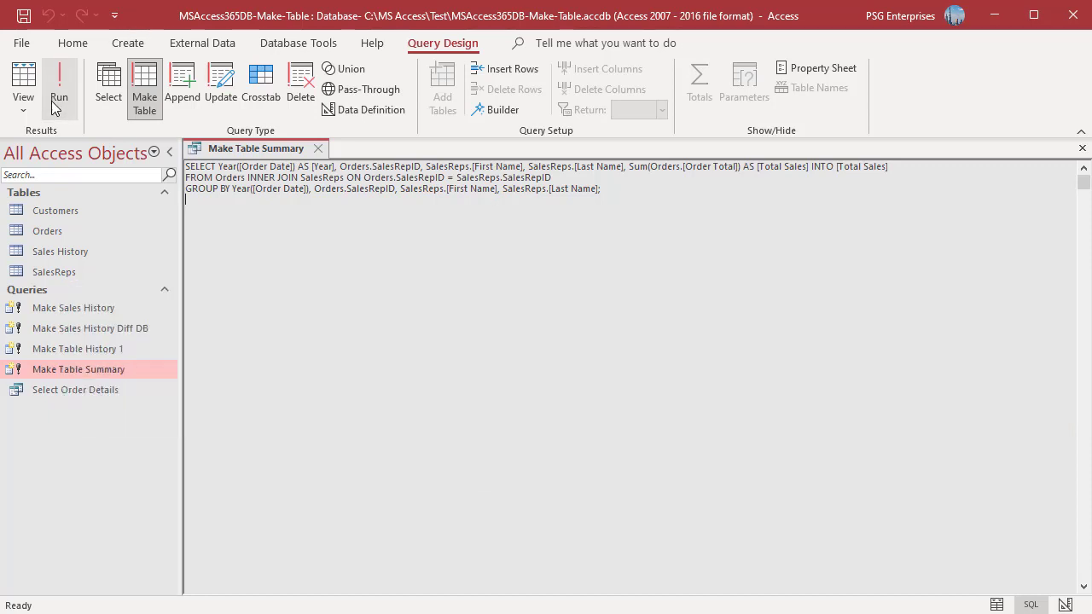
{"action": "left_click", "coordinate": [232, 462]}
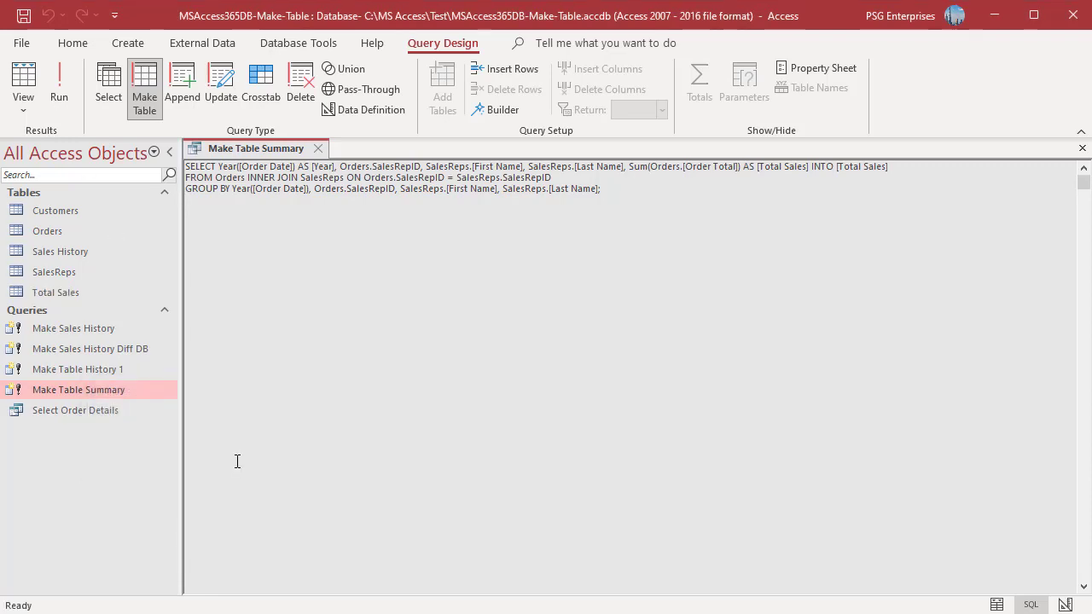
{"action": "left_click", "coordinate": [67, 292]}
{"action": "double_click", "coordinate": [67, 292]}
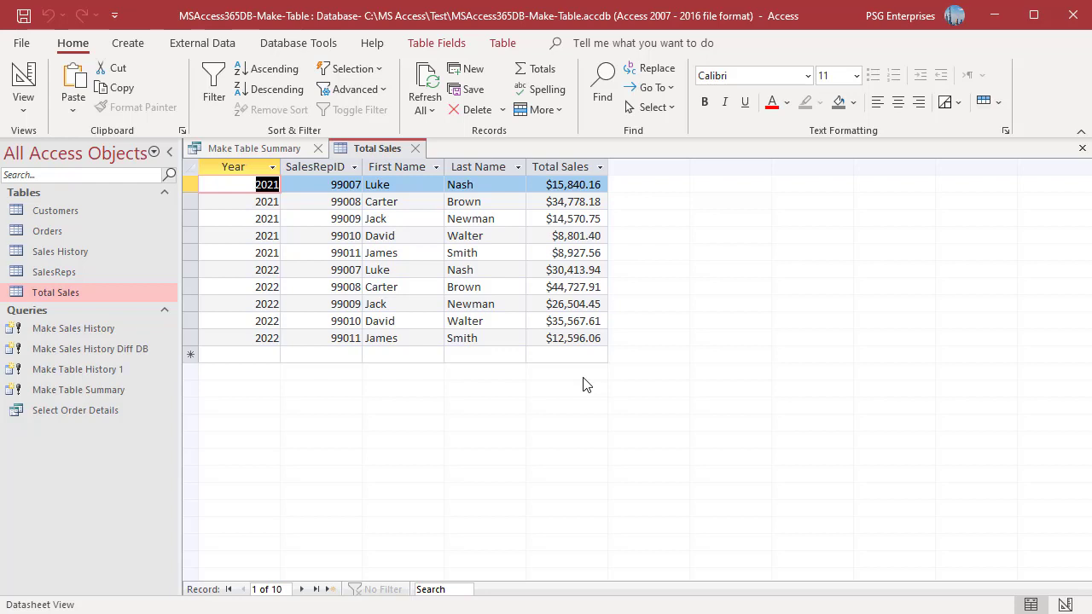
{"action": "key", "text": "ctrl+F4"}
{"action": "key", "text": "ctrl+F4"}
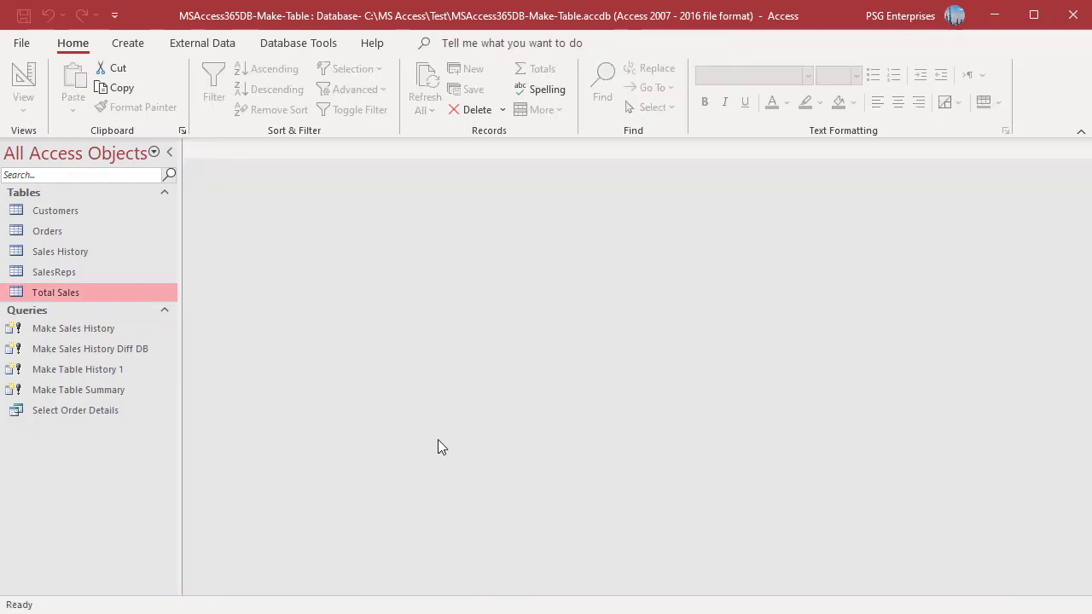